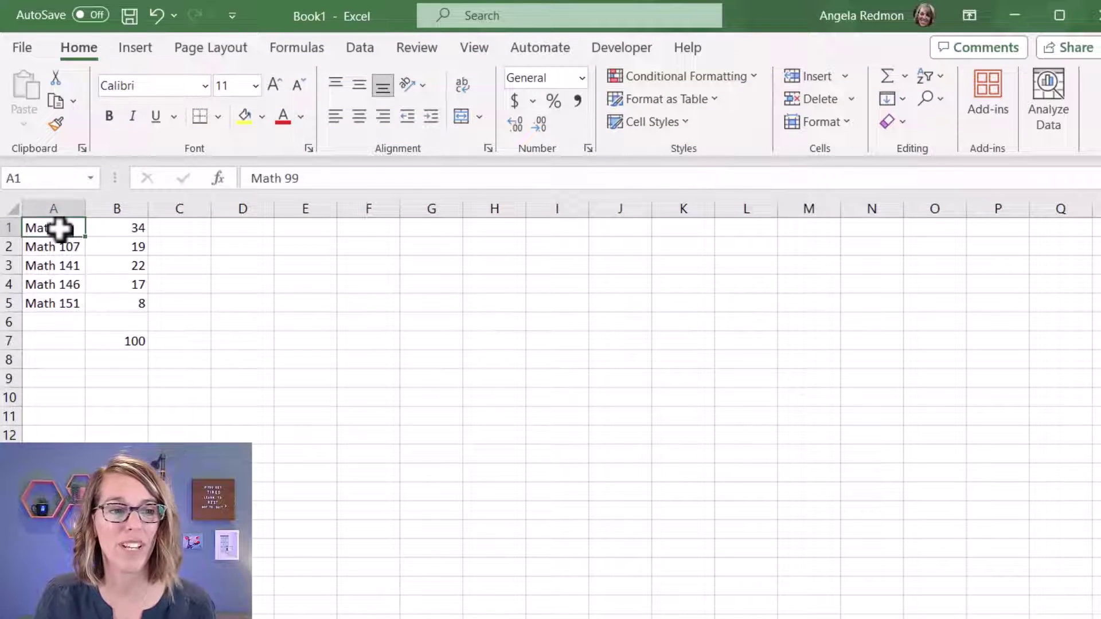
- Select the course data in A1:B5 and bring up the Insert tab's Pie/Doughnut chart choices
{"action": "left_click_drag", "start_coordinate": [59, 229], "coordinate": [135, 301]}
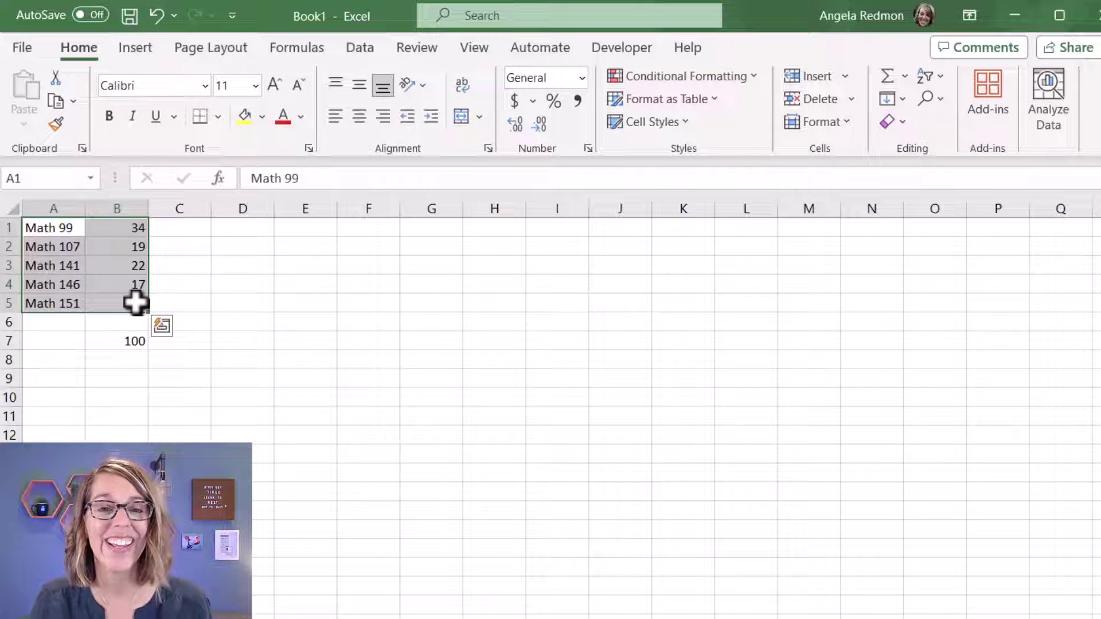
{"action": "left_click", "coordinate": [146, 48]}
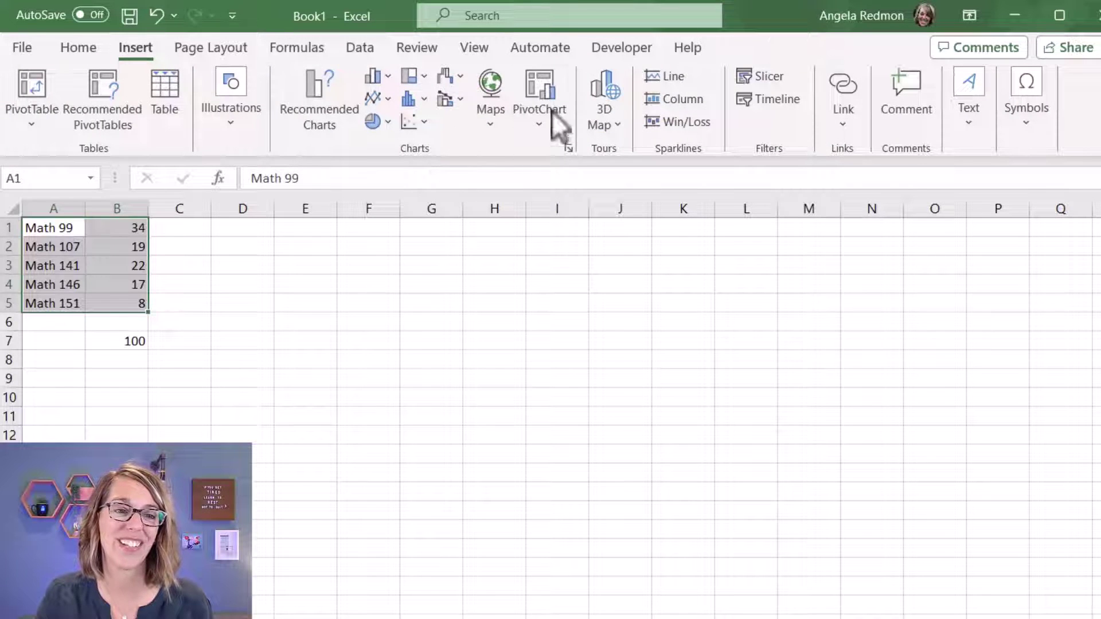
{"action": "left_click", "coordinate": [374, 121]}
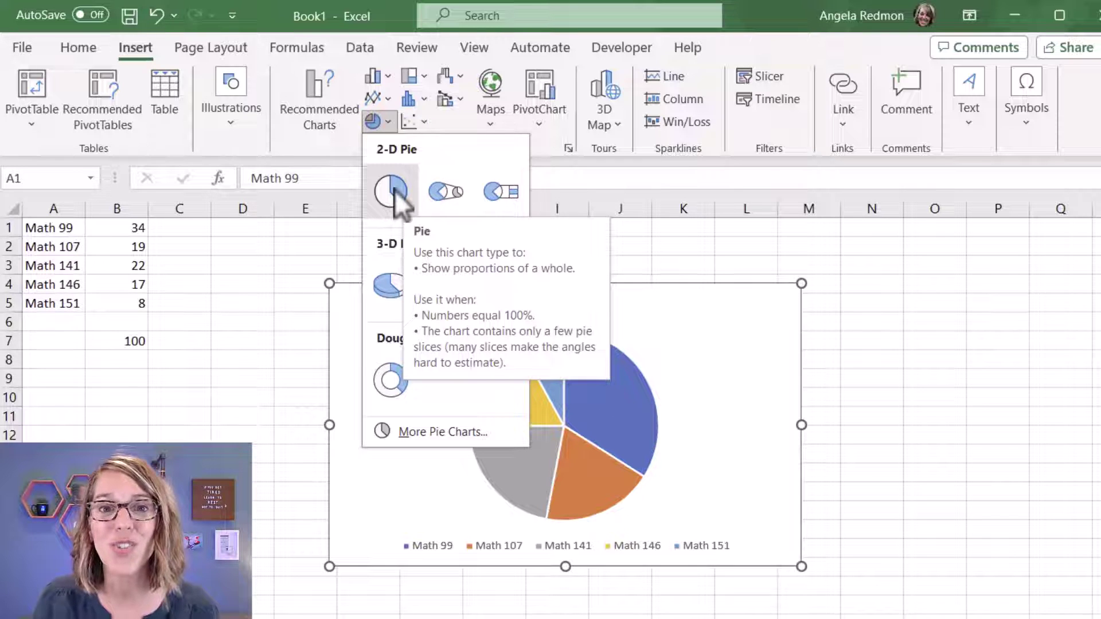
- Insert a 2-D pie chart, title it 'Placement', and move the title to the chart's top-left
{"action": "left_click", "coordinate": [395, 191]}
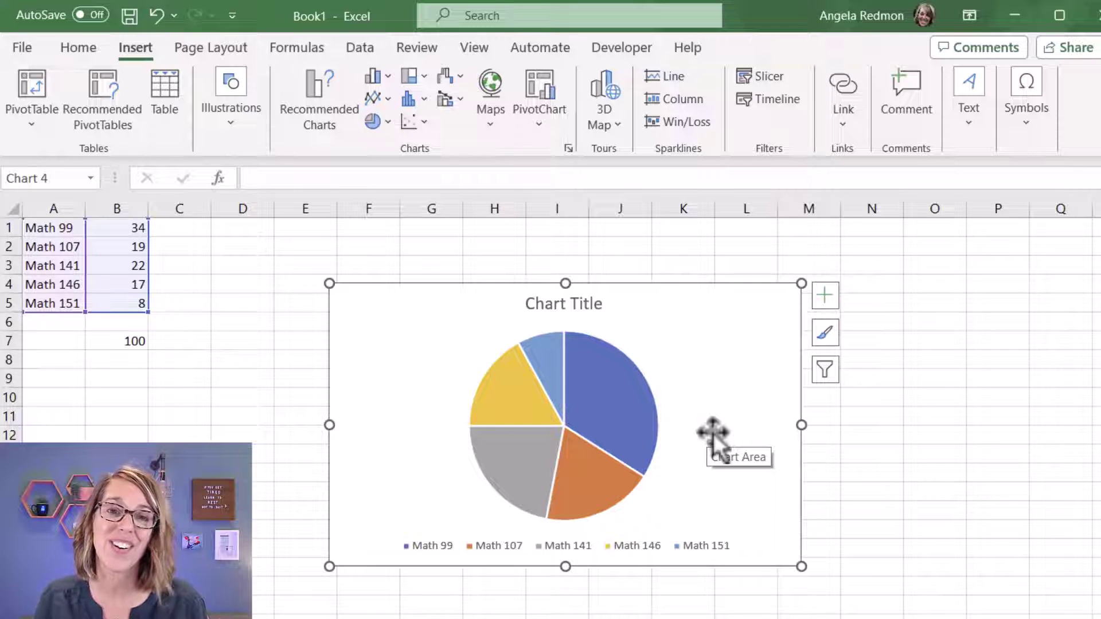
{"action": "left_click", "coordinate": [588, 303]}
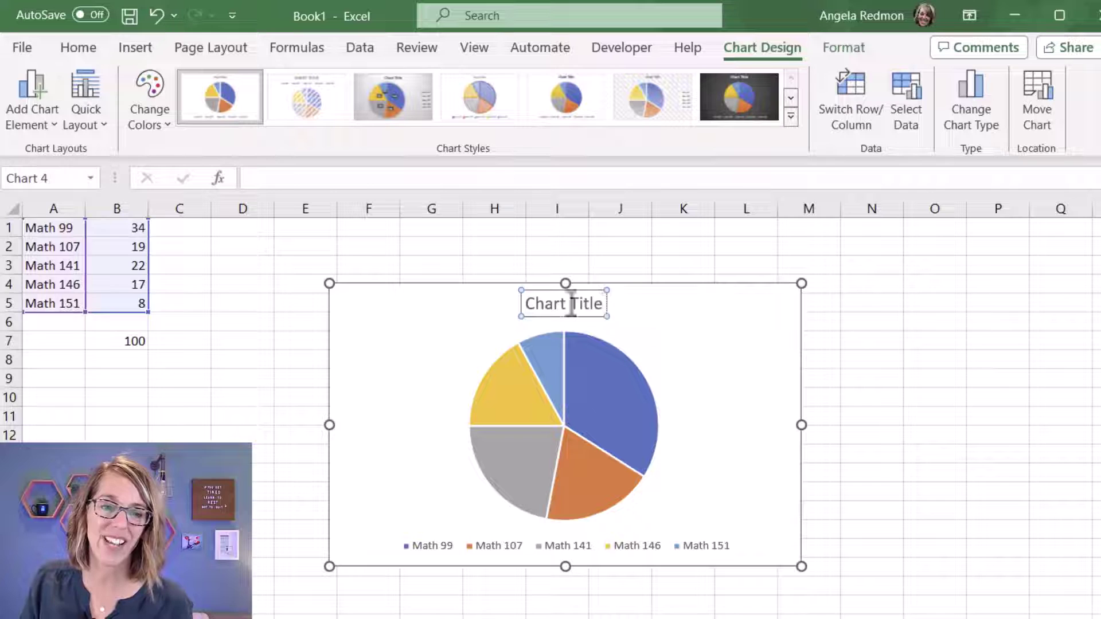
{"action": "triple_click", "coordinate": [570, 302]}
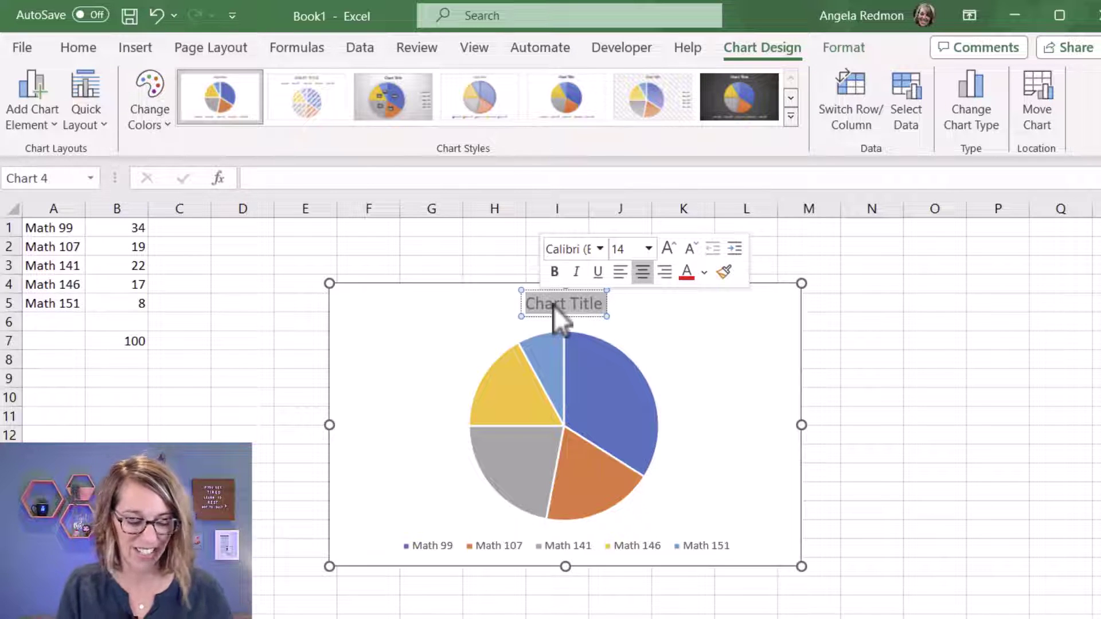
{"action": "type", "text": "Placement"}
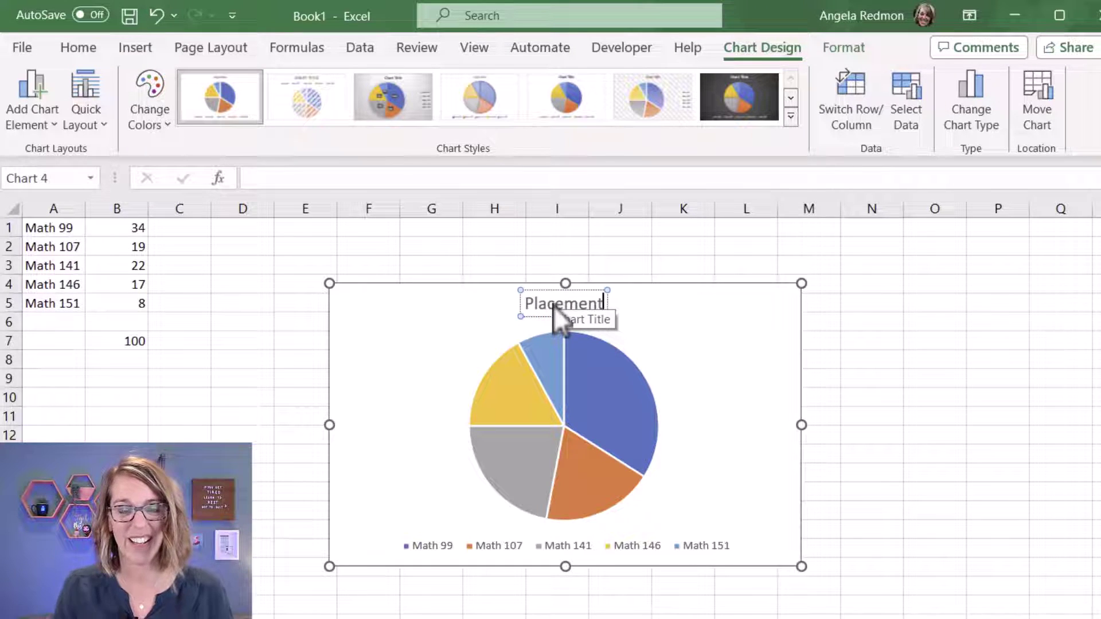
{"action": "left_click", "coordinate": [585, 315]}
{"action": "left_click_drag", "start_coordinate": [582, 304], "coordinate": [404, 310]}
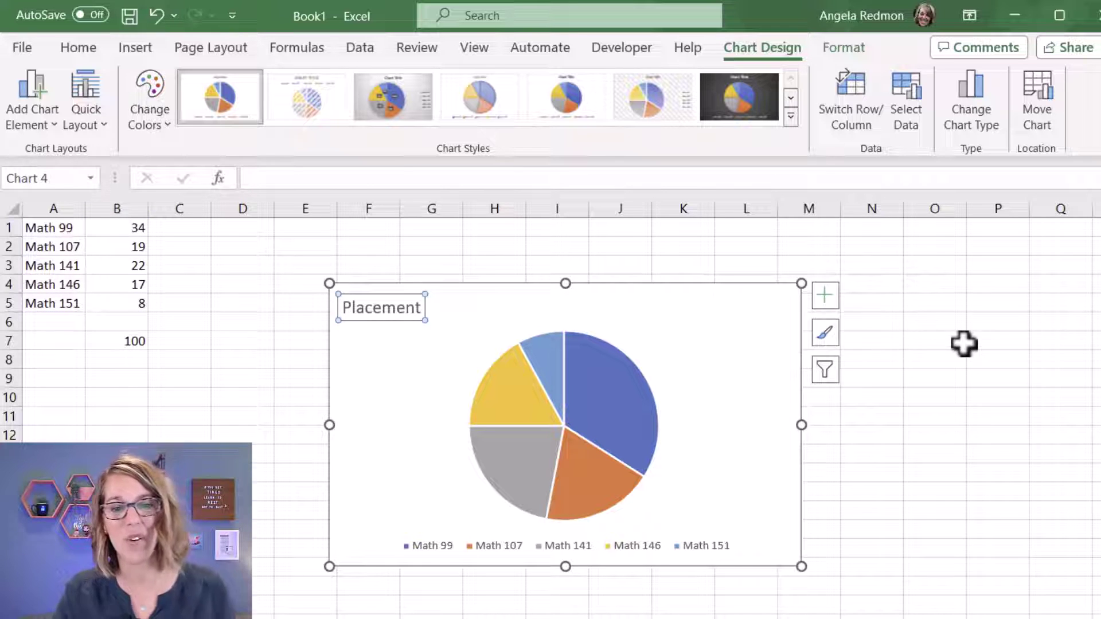
{"action": "left_click", "coordinate": [963, 344]}
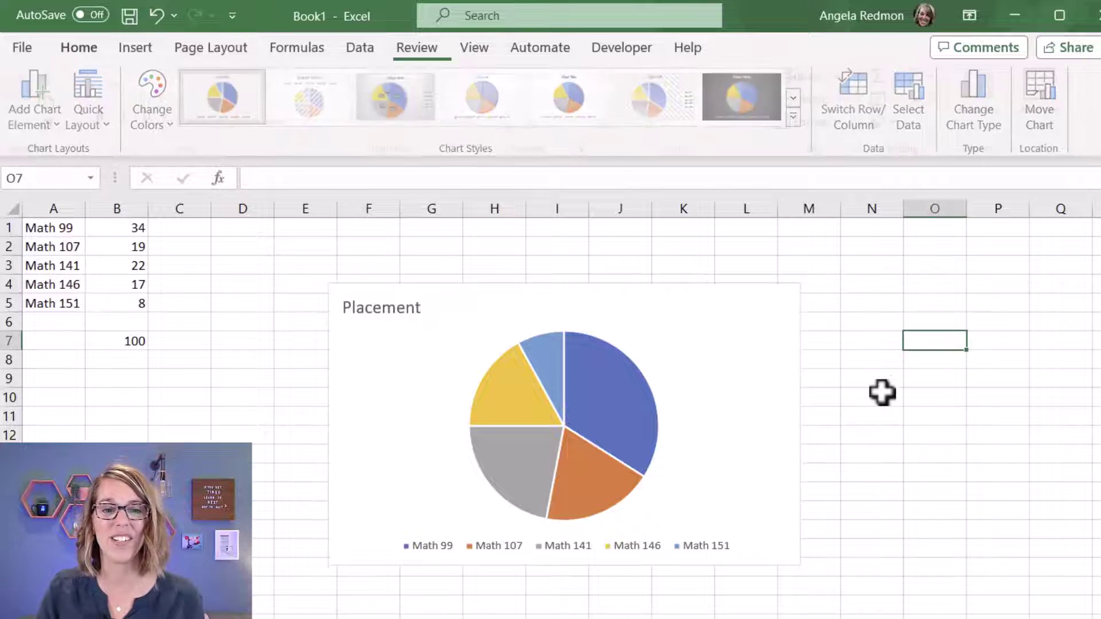
{"action": "left_click", "coordinate": [691, 430]}
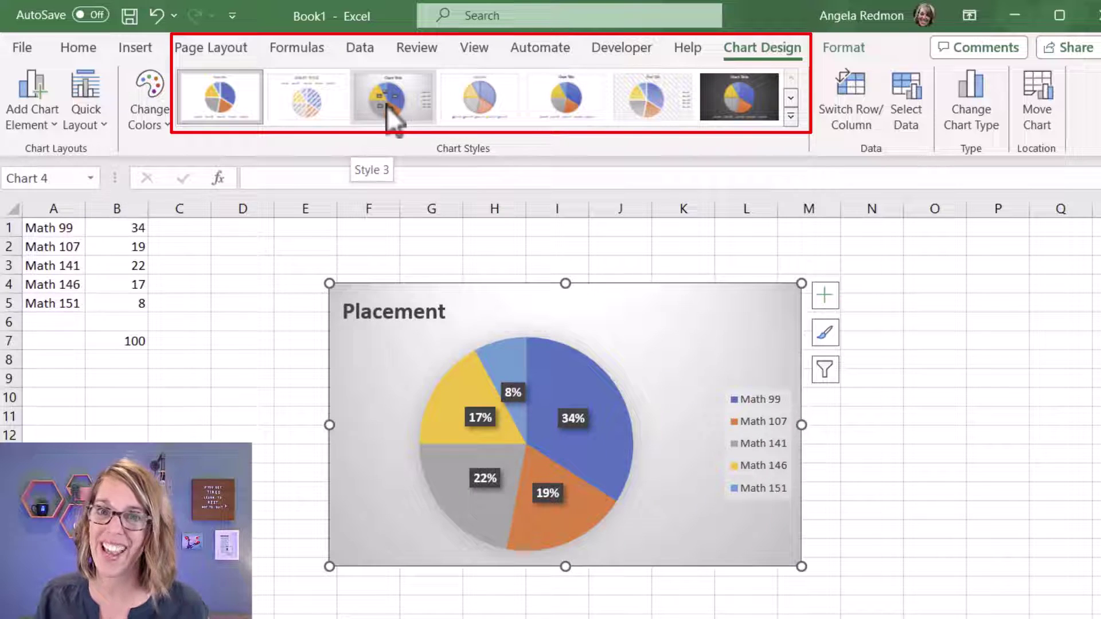
{"action": "left_click", "coordinate": [217, 103]}
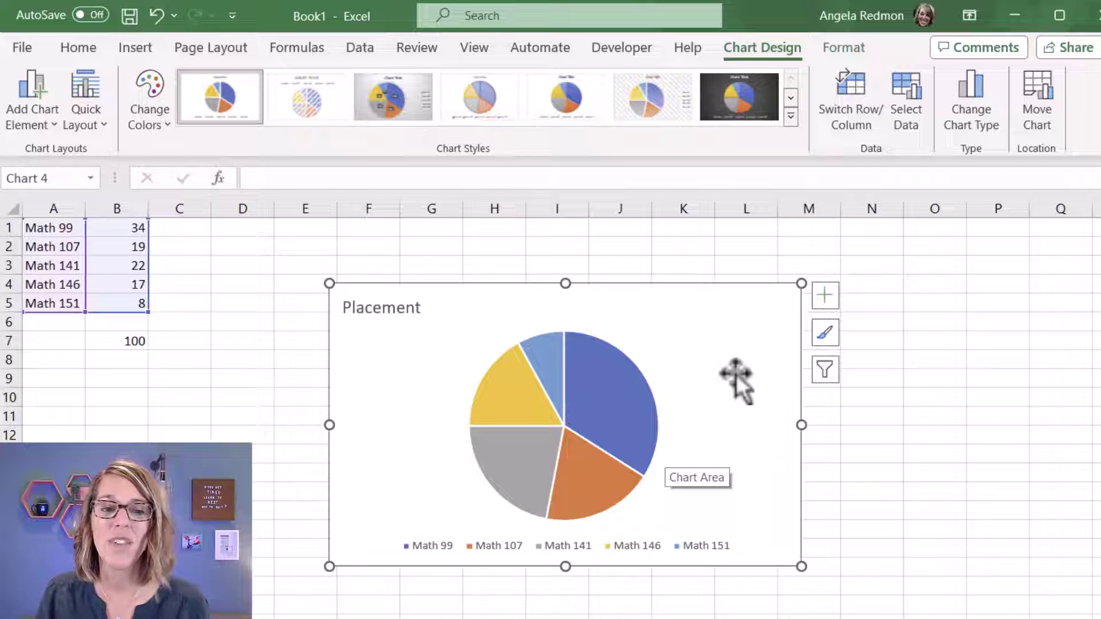
{"action": "left_click", "coordinate": [911, 448]}
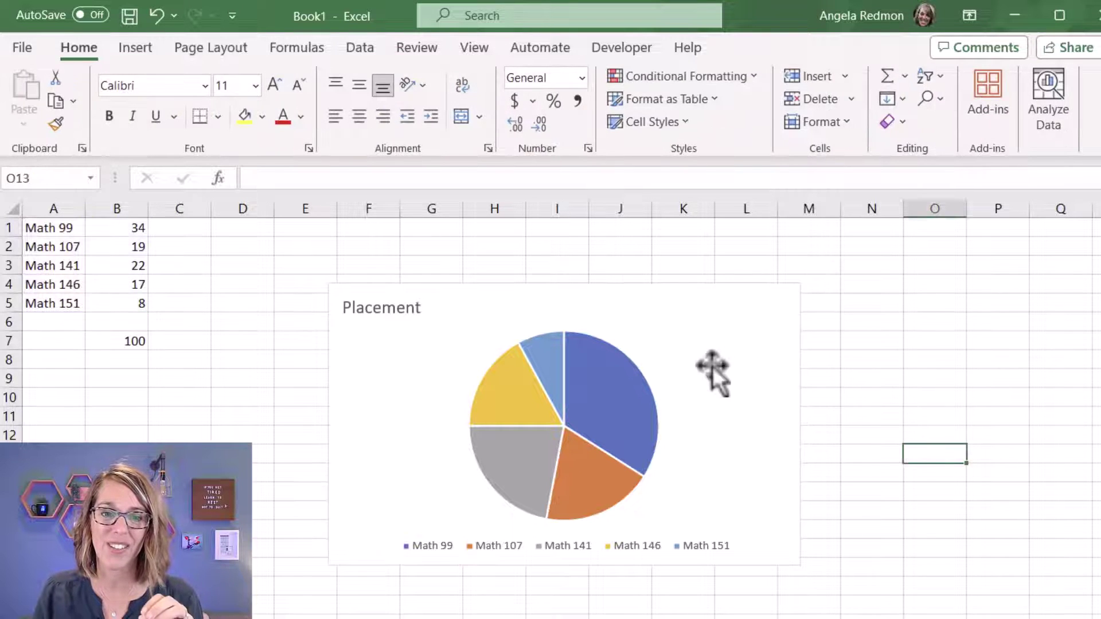
{"action": "left_click", "coordinate": [711, 366]}
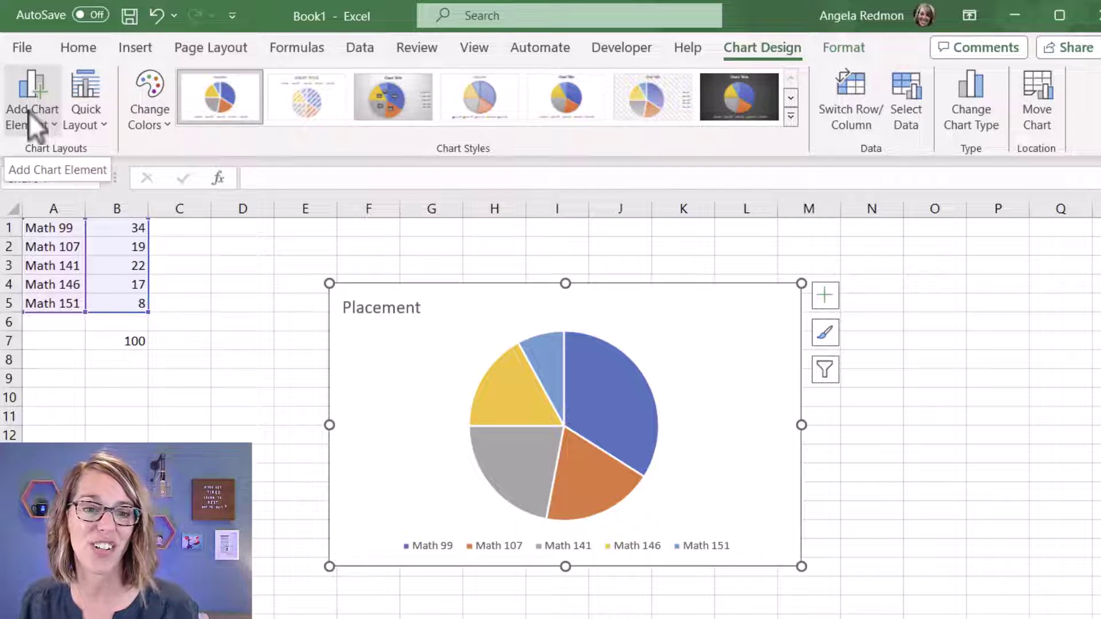
- Turn on data labels for the slices and switch them to Data Callout style with names and percentages
{"action": "left_click", "coordinate": [828, 302]}
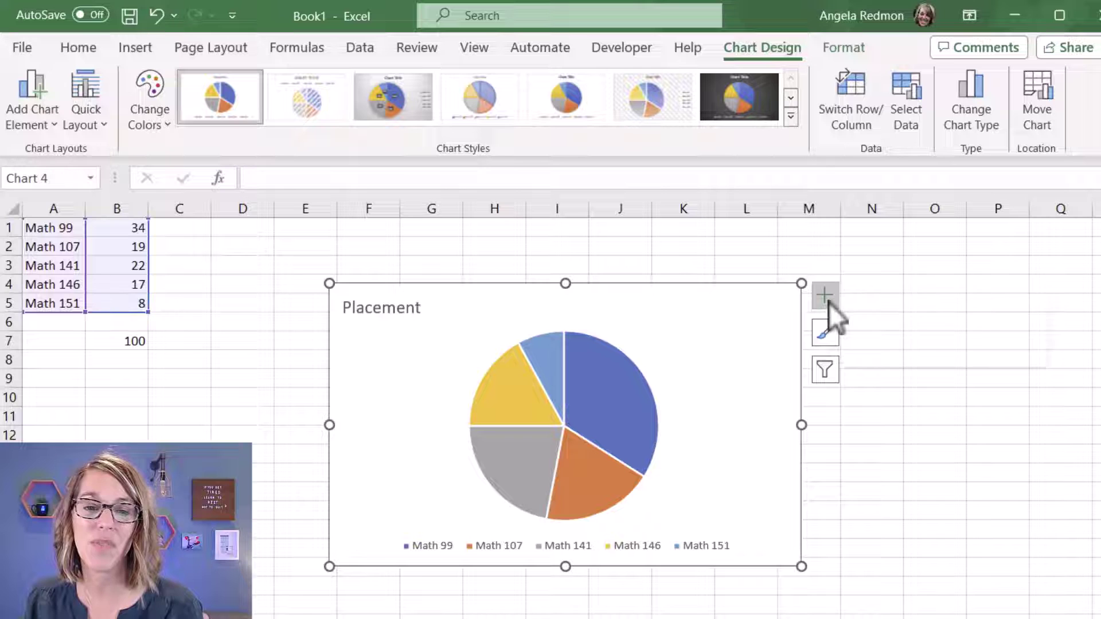
{"action": "left_click", "coordinate": [828, 301]}
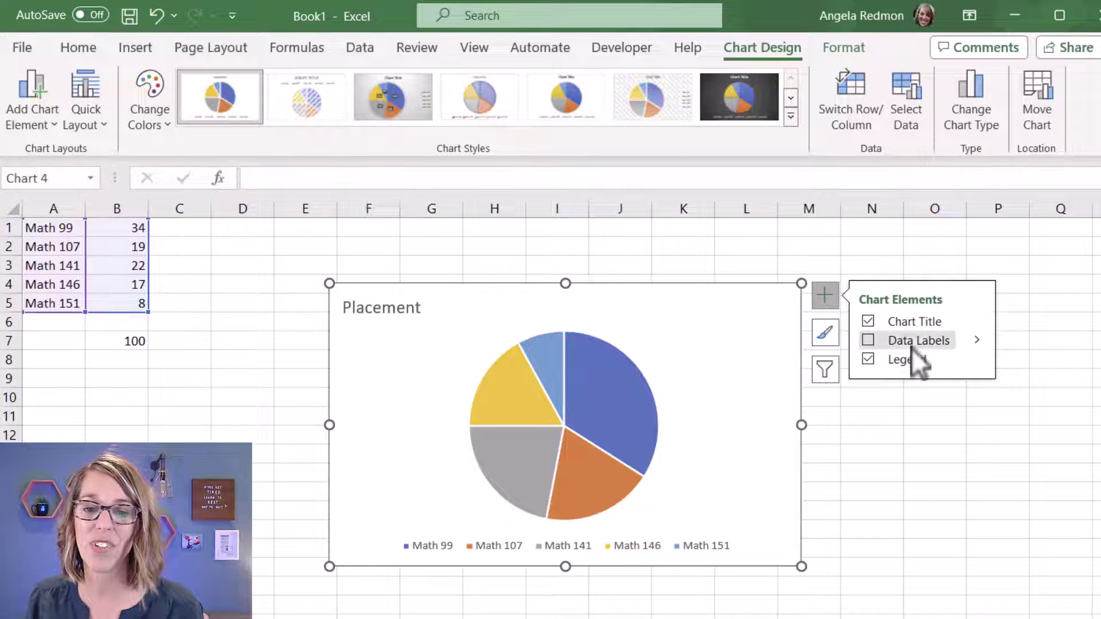
{"action": "left_click", "coordinate": [869, 340]}
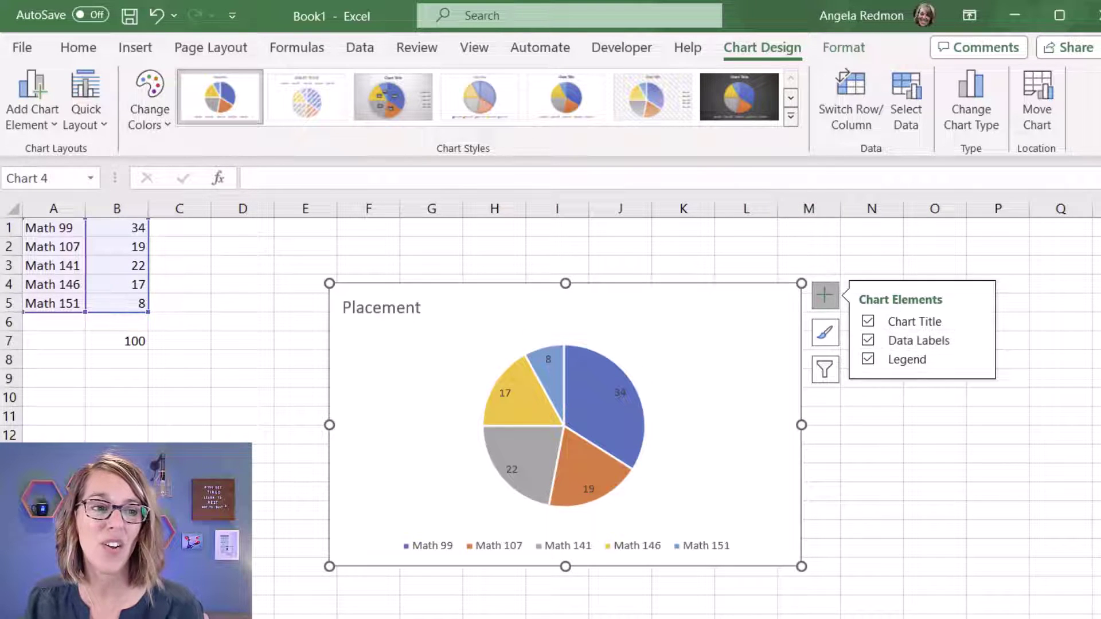
{"action": "left_click", "coordinate": [40, 120]}
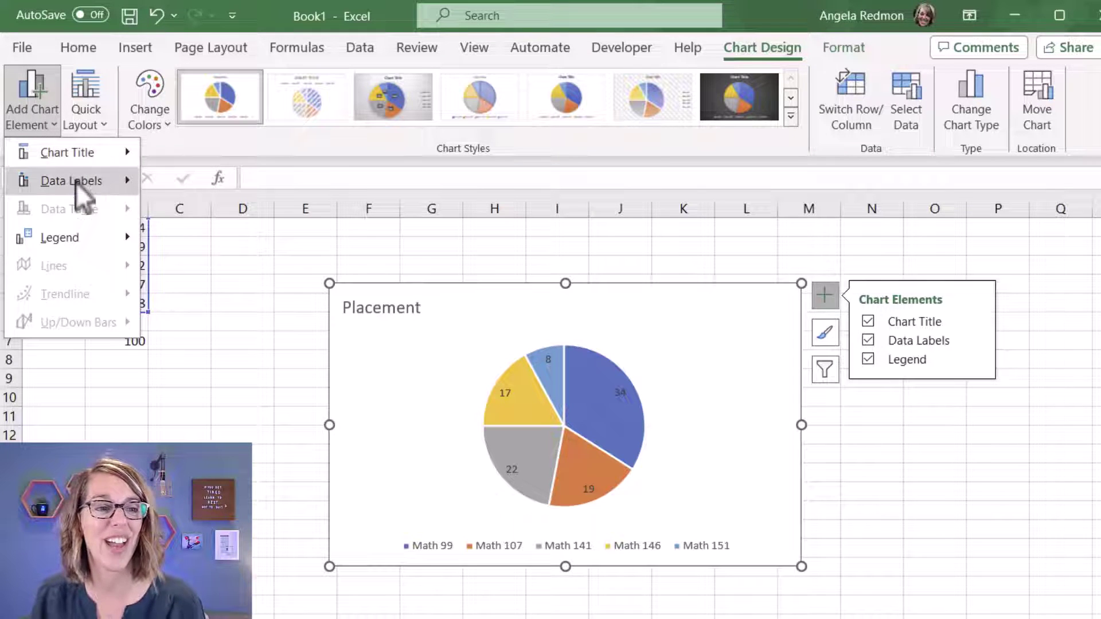
{"action": "mouse_move", "coordinate": [76, 181]}
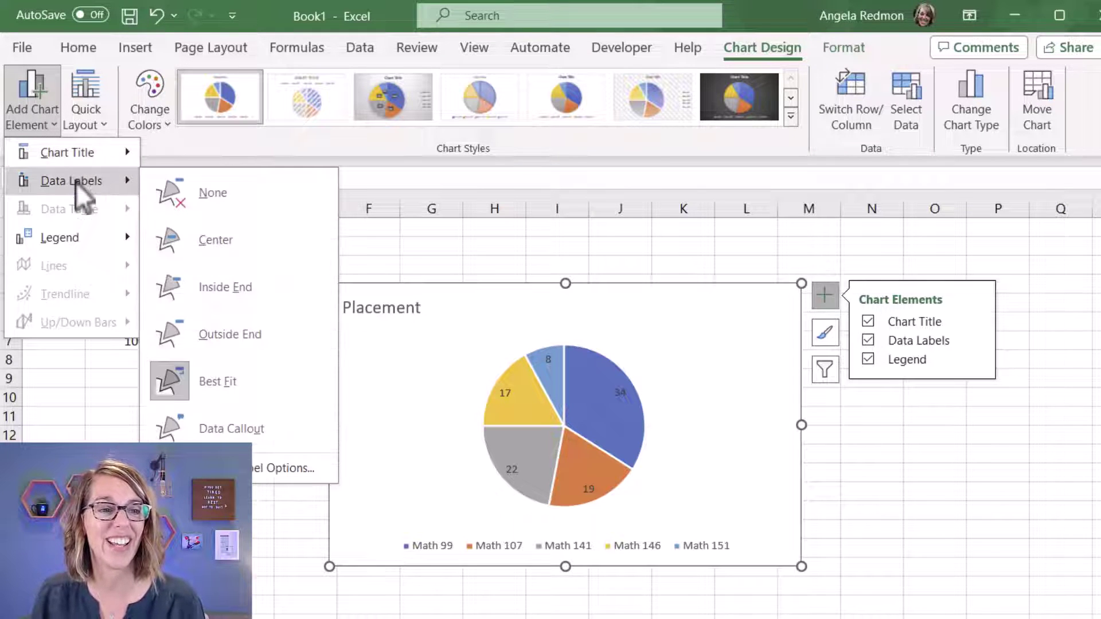
{"action": "left_click", "coordinate": [262, 430]}
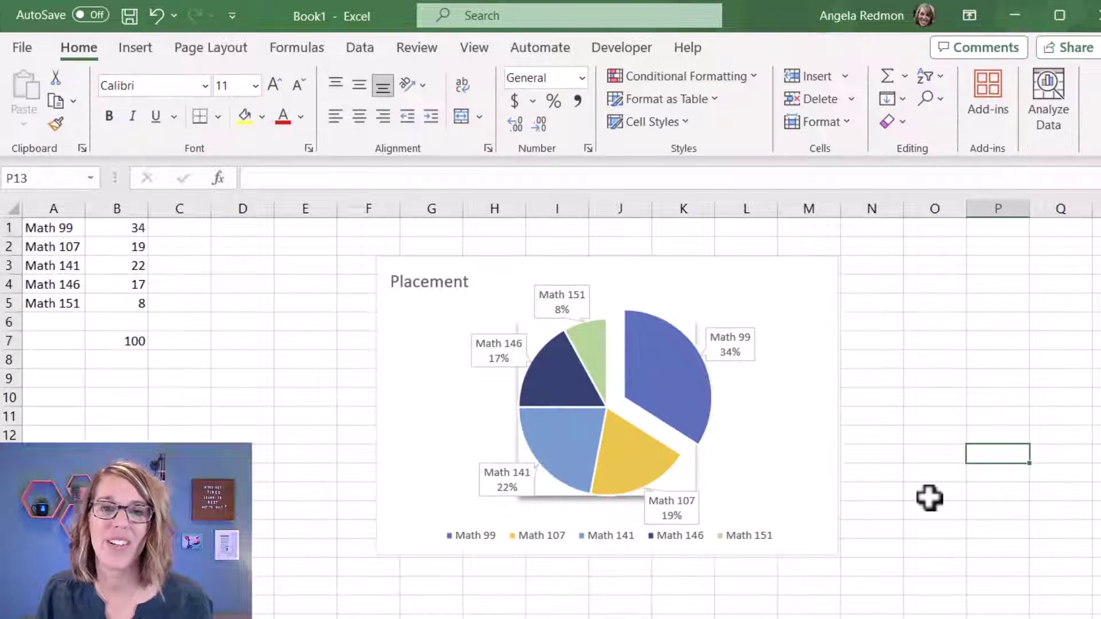
- Open Format Data Labels and toggle Category Name off and back on so labels show course names with percentages
{"action": "left_click", "coordinate": [778, 489]}
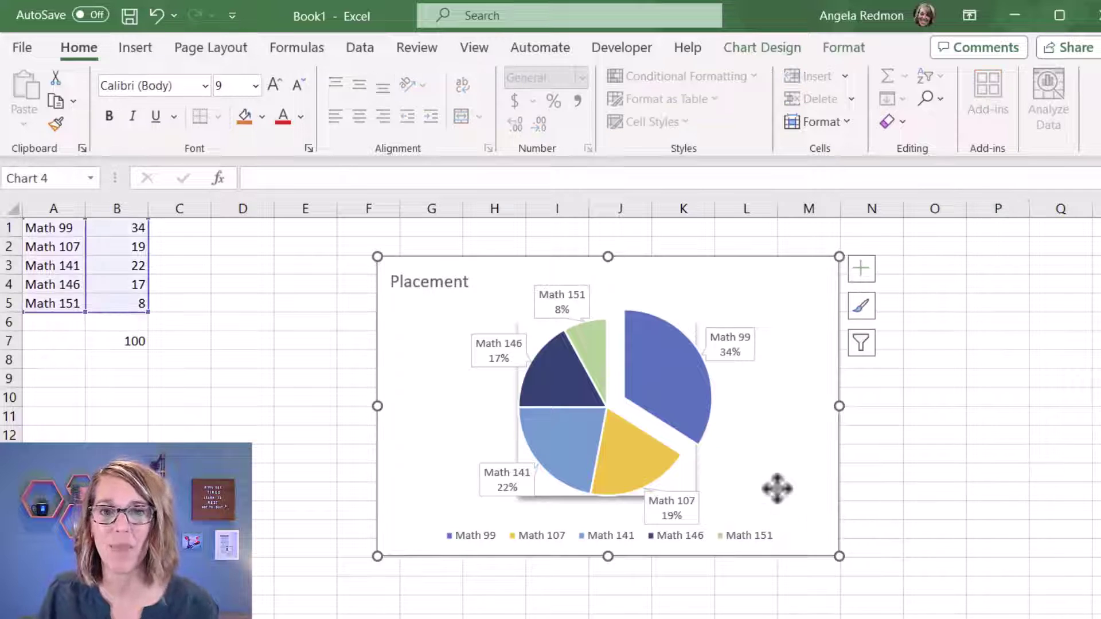
{"action": "left_click", "coordinate": [777, 50]}
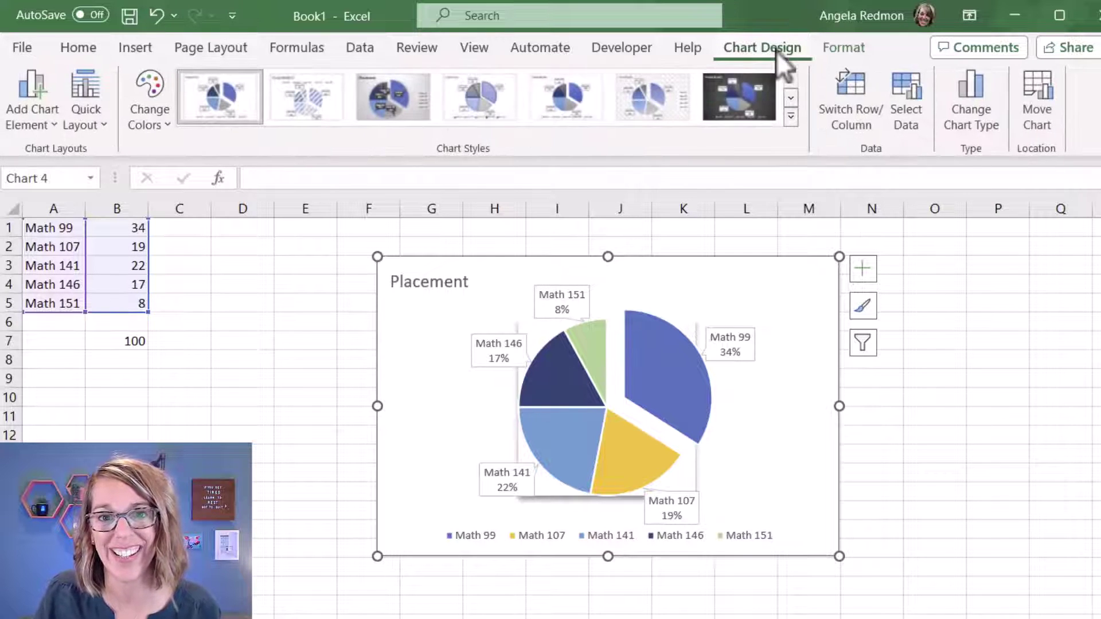
{"action": "left_click", "coordinate": [38, 106]}
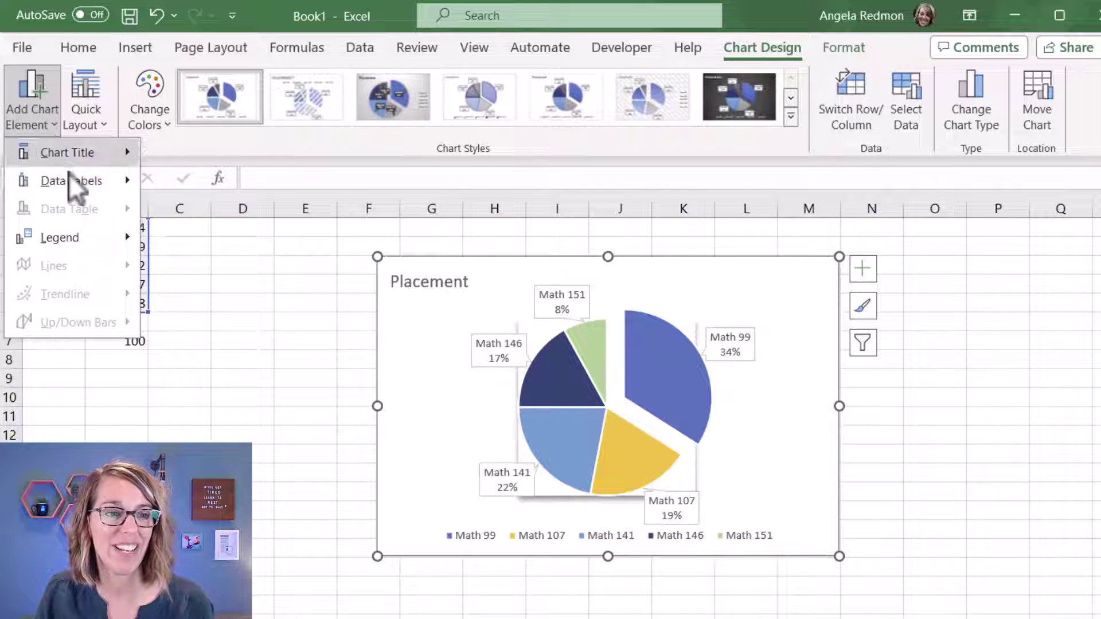
{"action": "mouse_move", "coordinate": [91, 182]}
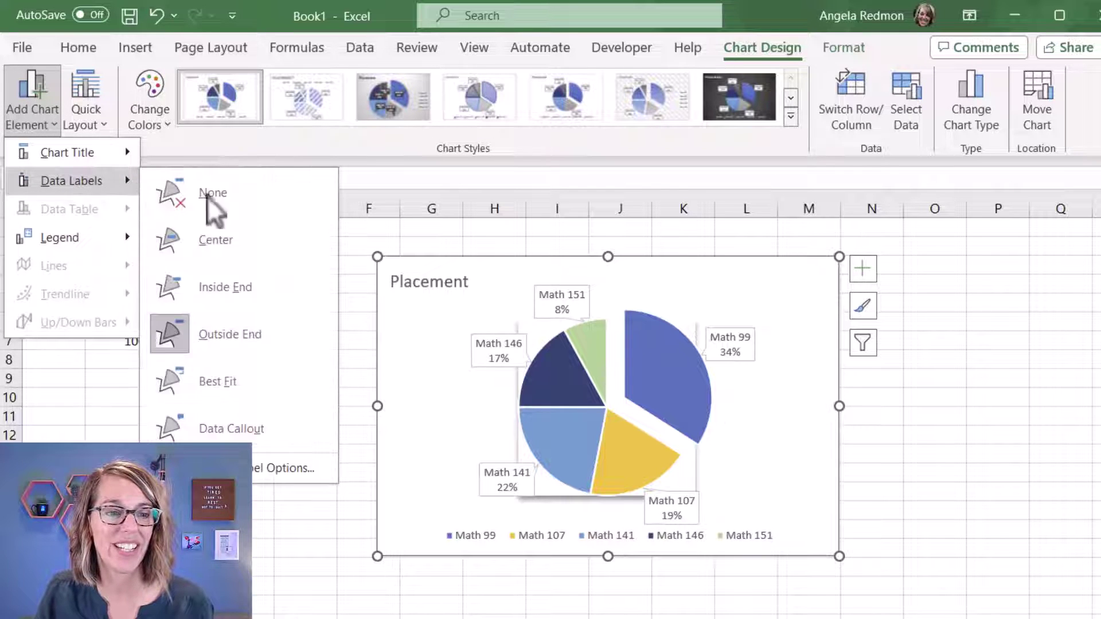
{"action": "left_click", "coordinate": [280, 469]}
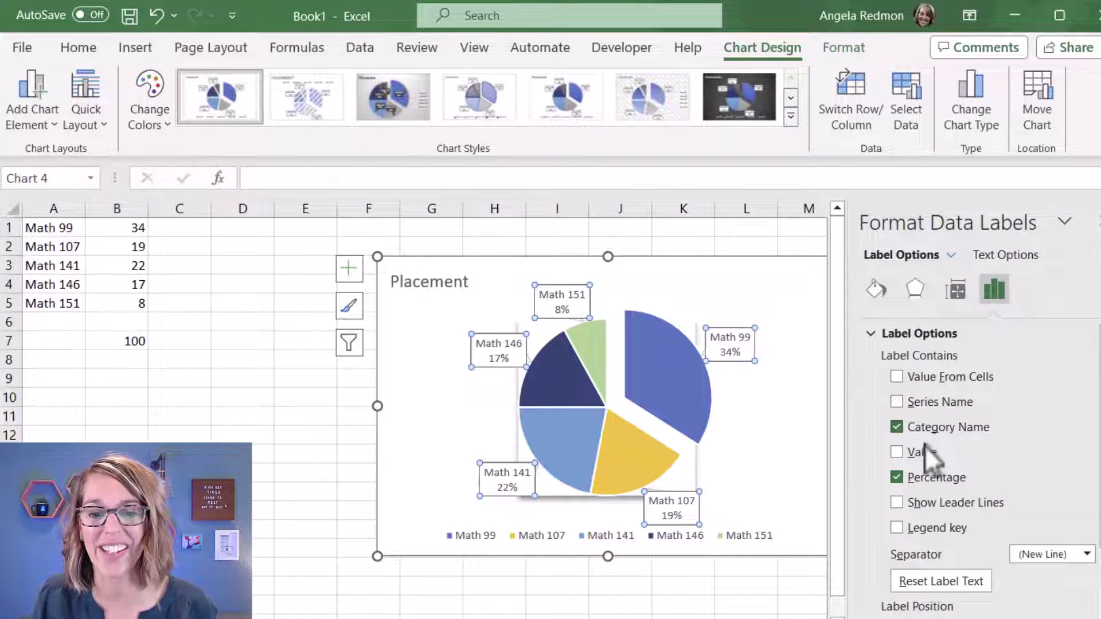
{"action": "left_click", "coordinate": [897, 428]}
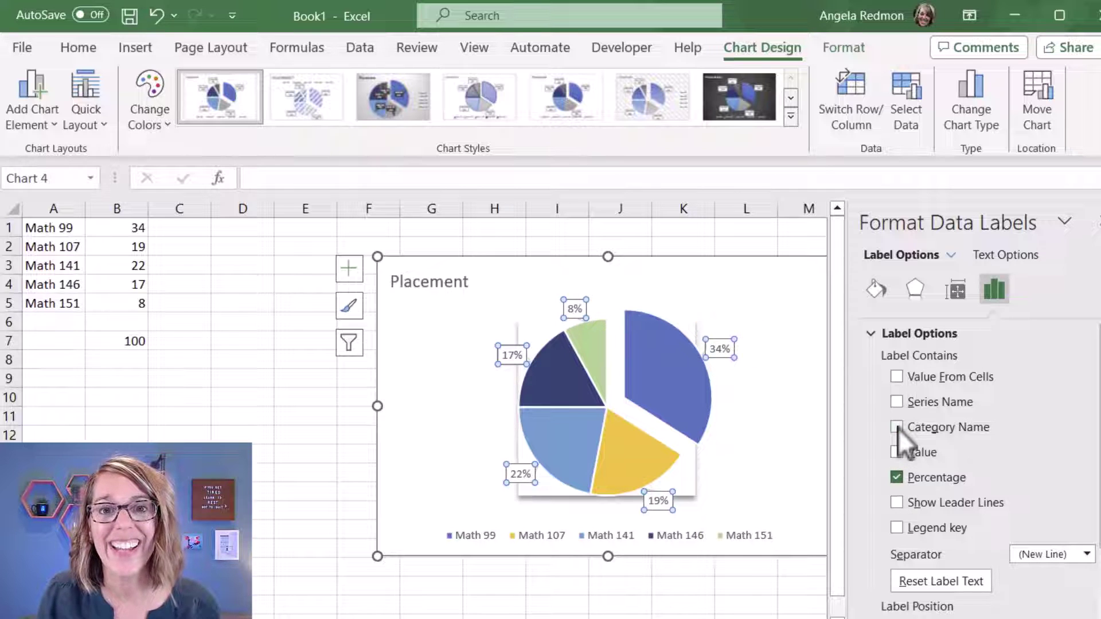
{"action": "left_click", "coordinate": [897, 428]}
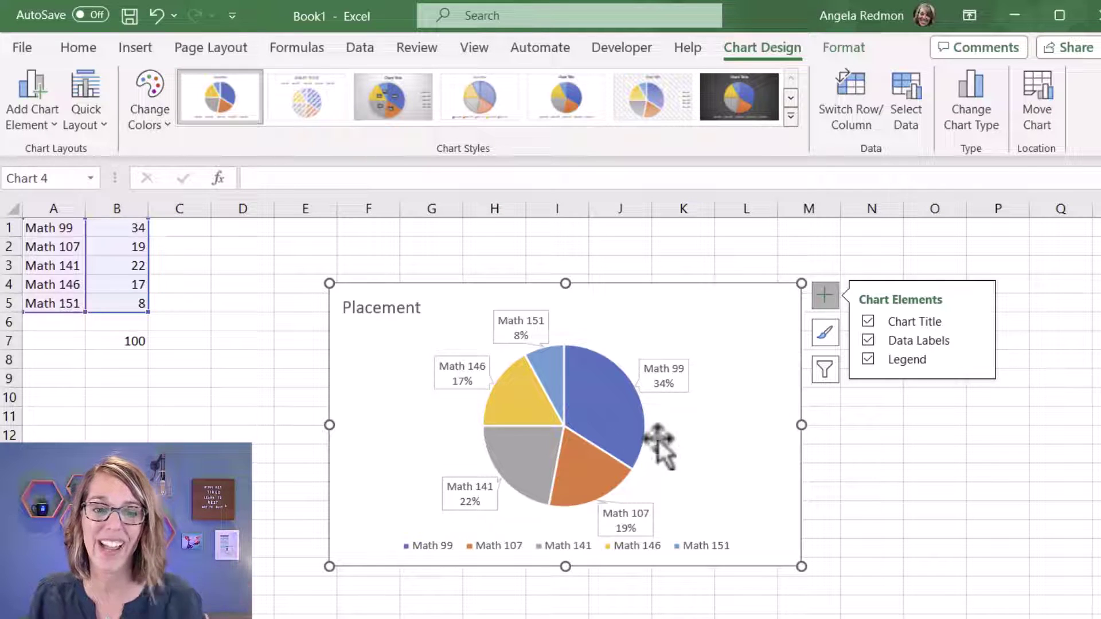
- Pull the Math 99 slice out from the rest of the pie
{"action": "left_click", "coordinate": [618, 419]}
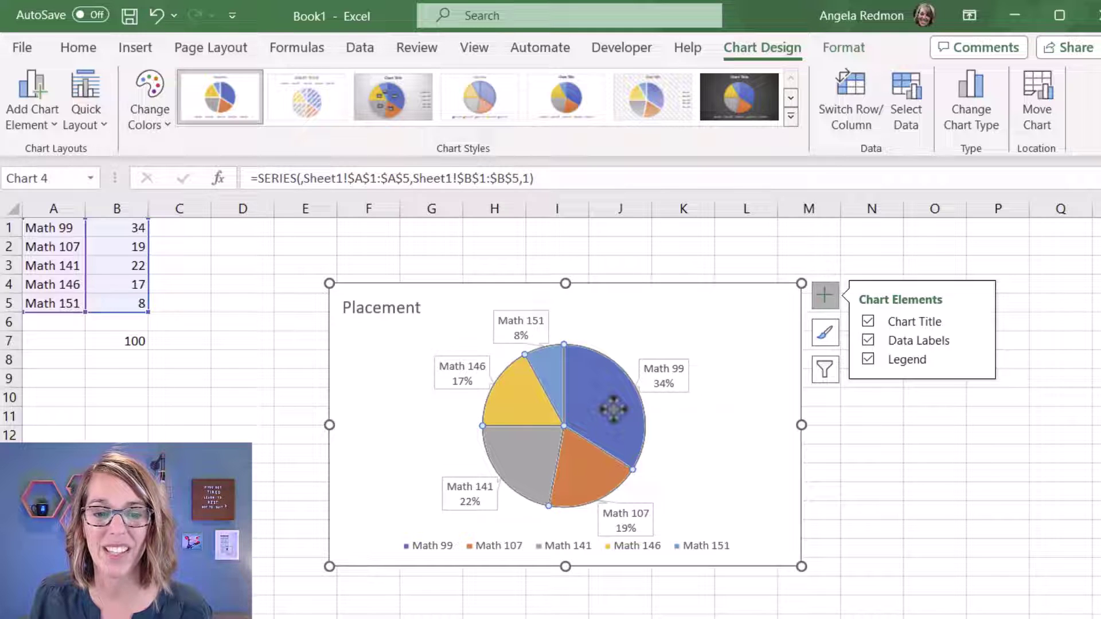
{"action": "left_click", "coordinate": [614, 407]}
{"action": "left_click_drag", "start_coordinate": [622, 411], "coordinate": [630, 404]}
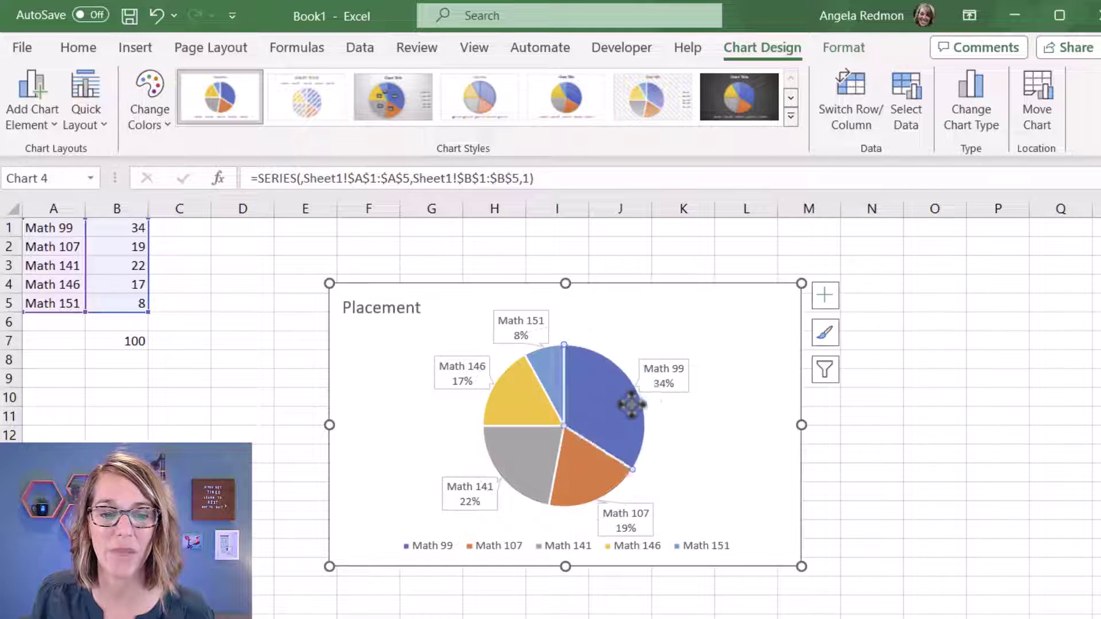
{"action": "left_click", "coordinate": [727, 463]}
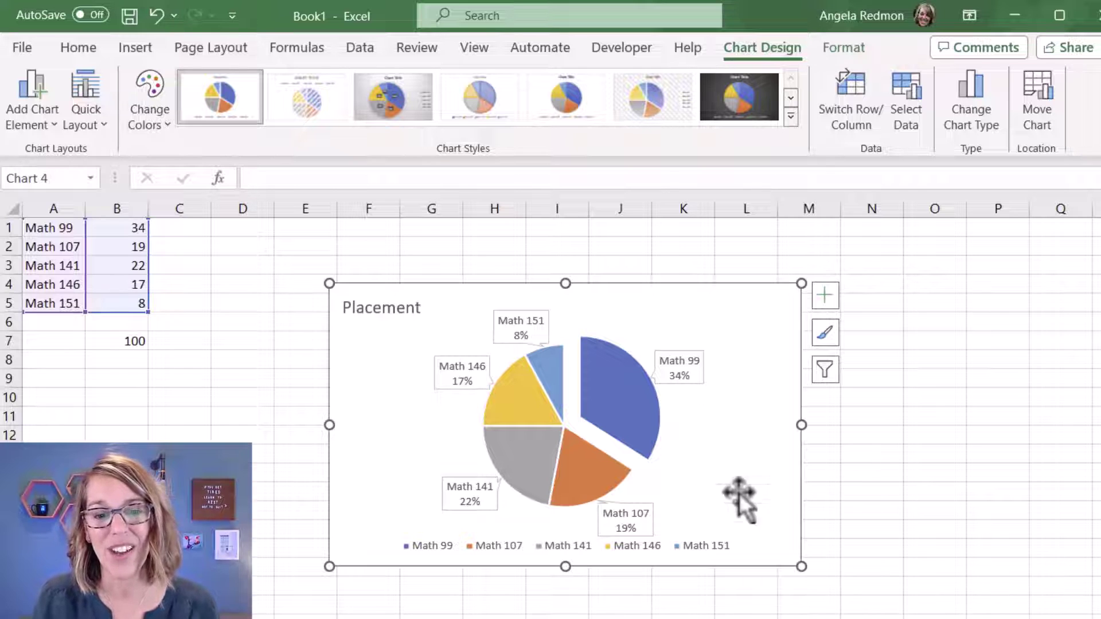
{"action": "left_click", "coordinate": [917, 482]}
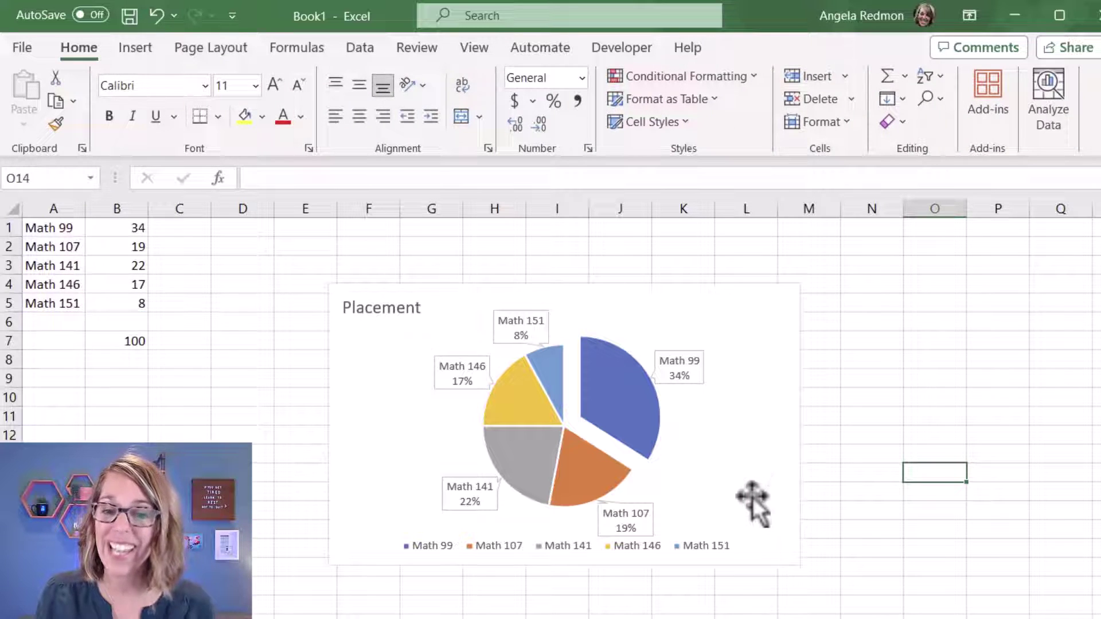
- Move the Placement chart higher on the sheet and enlarge it from its lower-left corner
{"action": "left_click", "coordinate": [756, 482]}
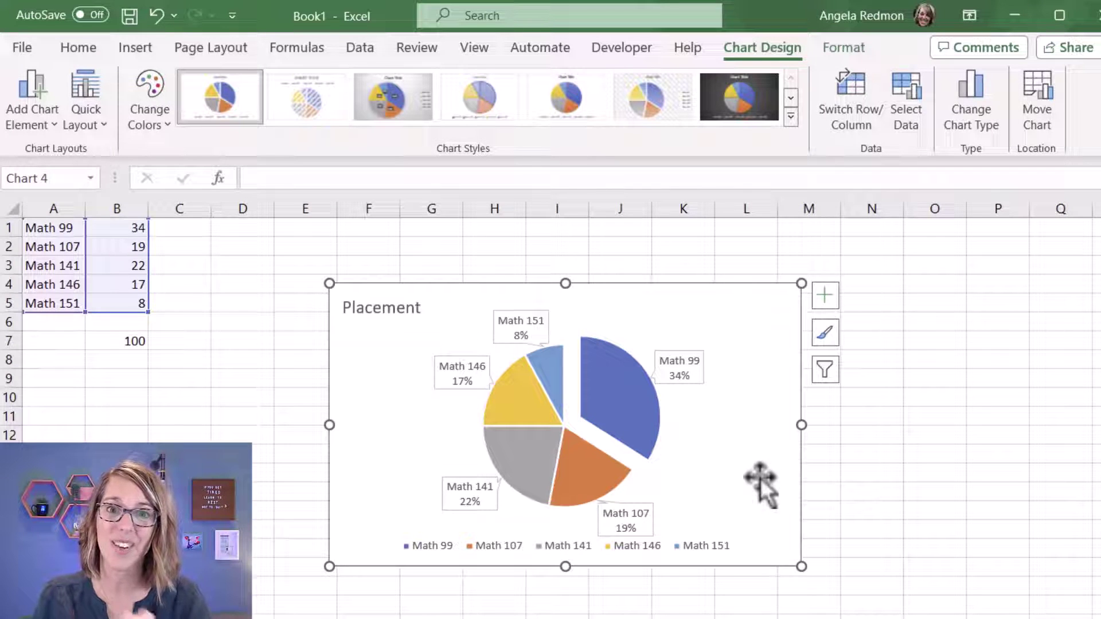
{"action": "left_click_drag", "start_coordinate": [769, 466], "coordinate": [803, 449]}
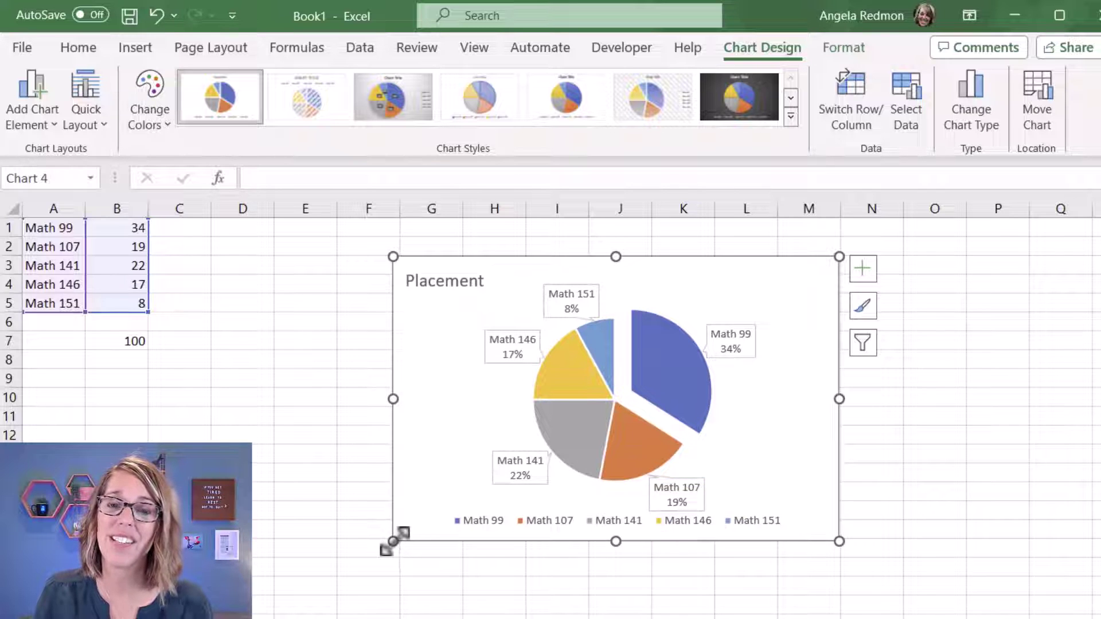
{"action": "mouse_move", "coordinate": [370, 542]}
{"action": "left_mouse_down"}
{"action": "mouse_move", "coordinate": [290, 587]}
{"action": "mouse_move", "coordinate": [378, 546]}
{"action": "mouse_move", "coordinate": [377, 557]}
{"action": "left_mouse_up"}
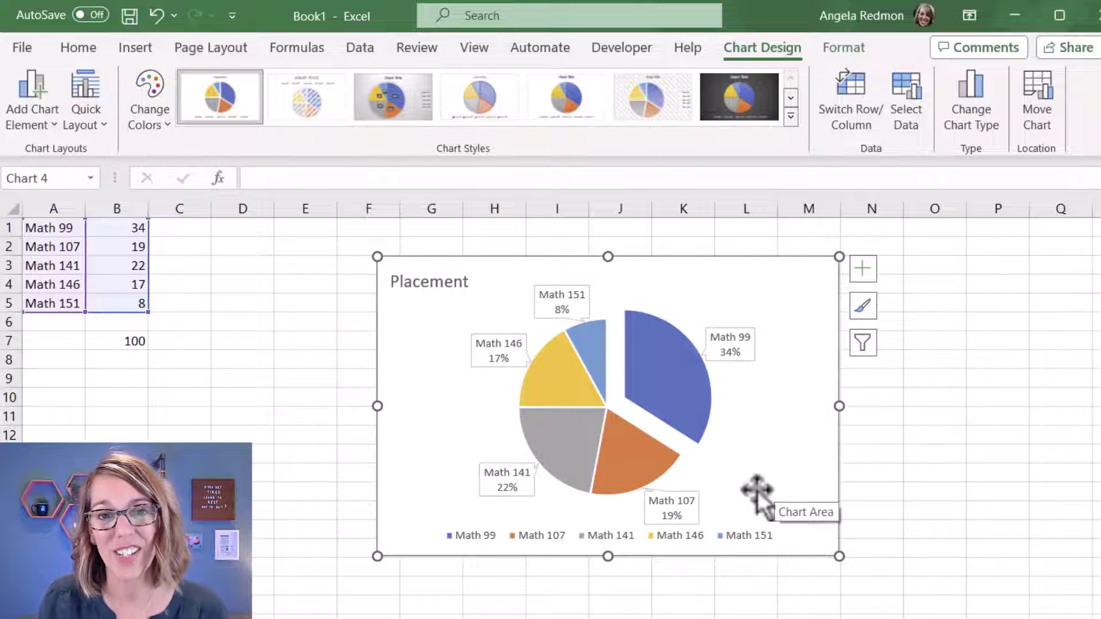
{"action": "left_click", "coordinate": [638, 467]}
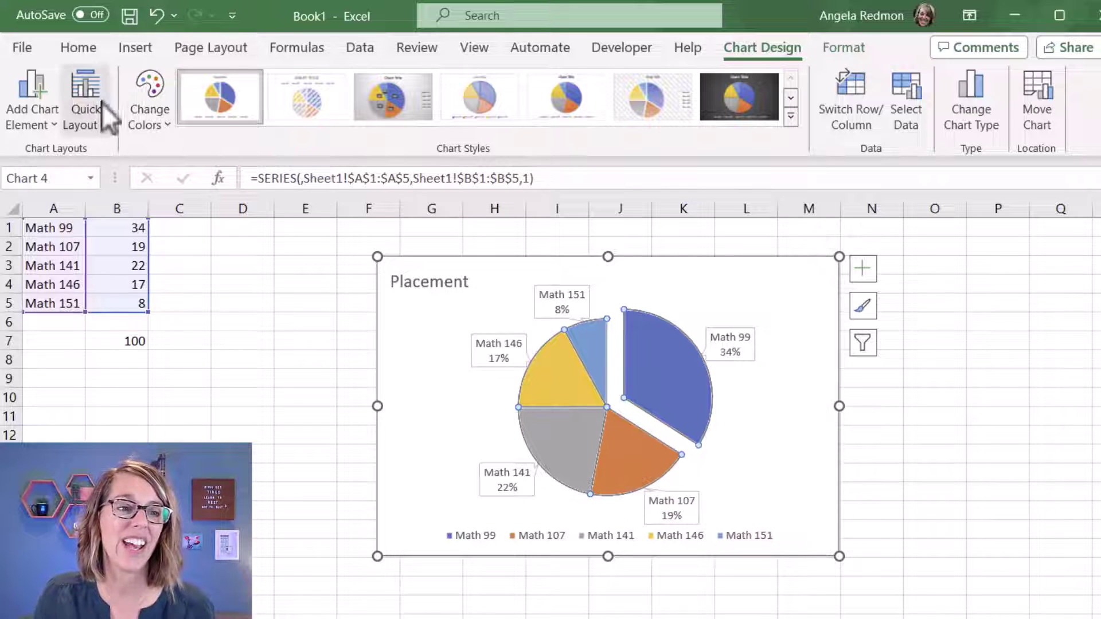
- Apply the blue and grey Colorful Palette 2 colour scheme to the pie
{"action": "left_click", "coordinate": [154, 96]}
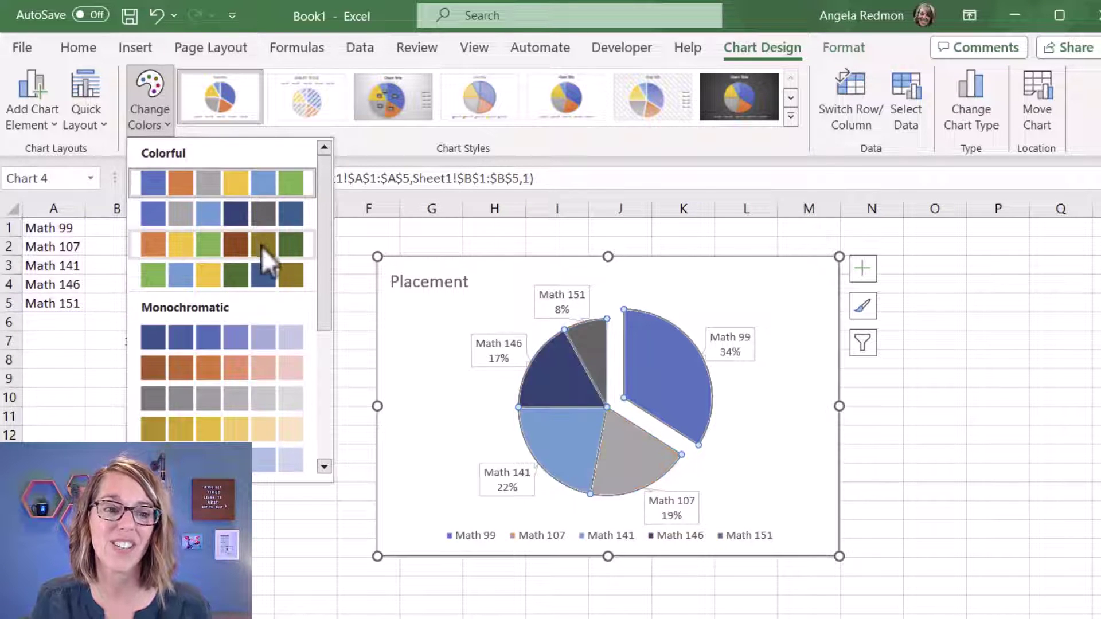
{"action": "left_click", "coordinate": [292, 224]}
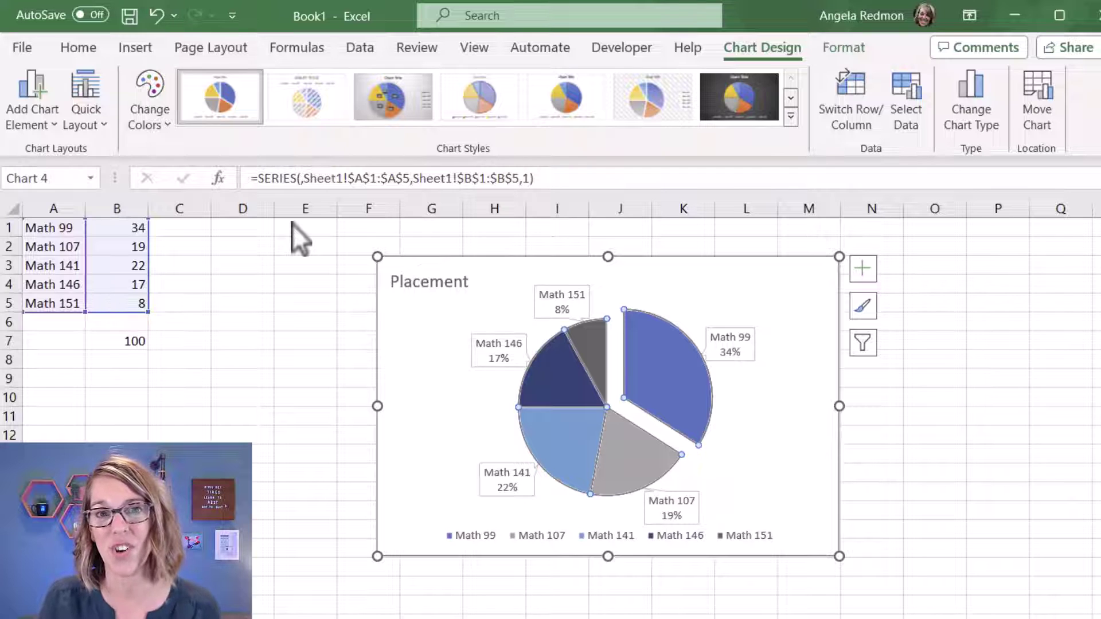
{"action": "left_click", "coordinate": [751, 500]}
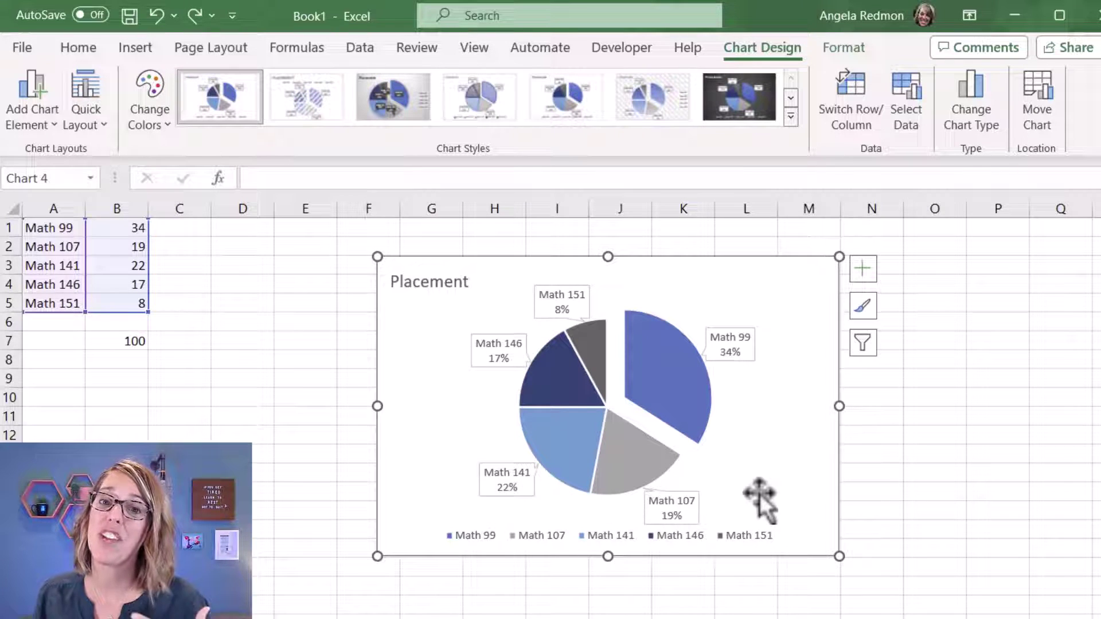
{"action": "left_click", "coordinate": [638, 462]}
- Fill the Math 107 slice gold and the Math 151 slice light green
{"action": "double_click", "coordinate": [636, 462]}
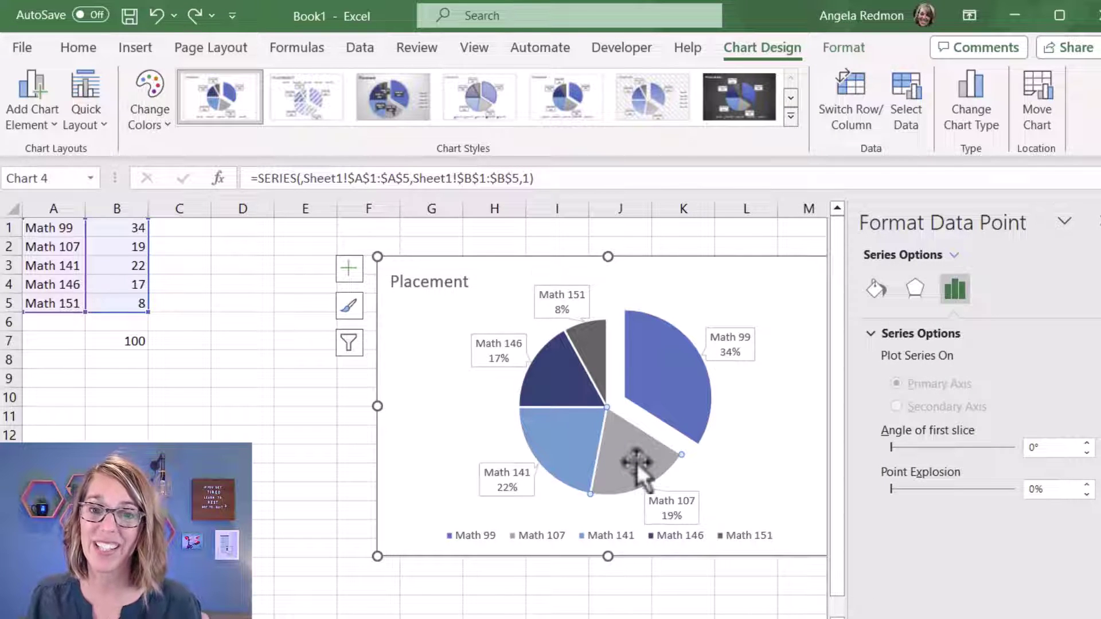
{"action": "left_click", "coordinate": [879, 291]}
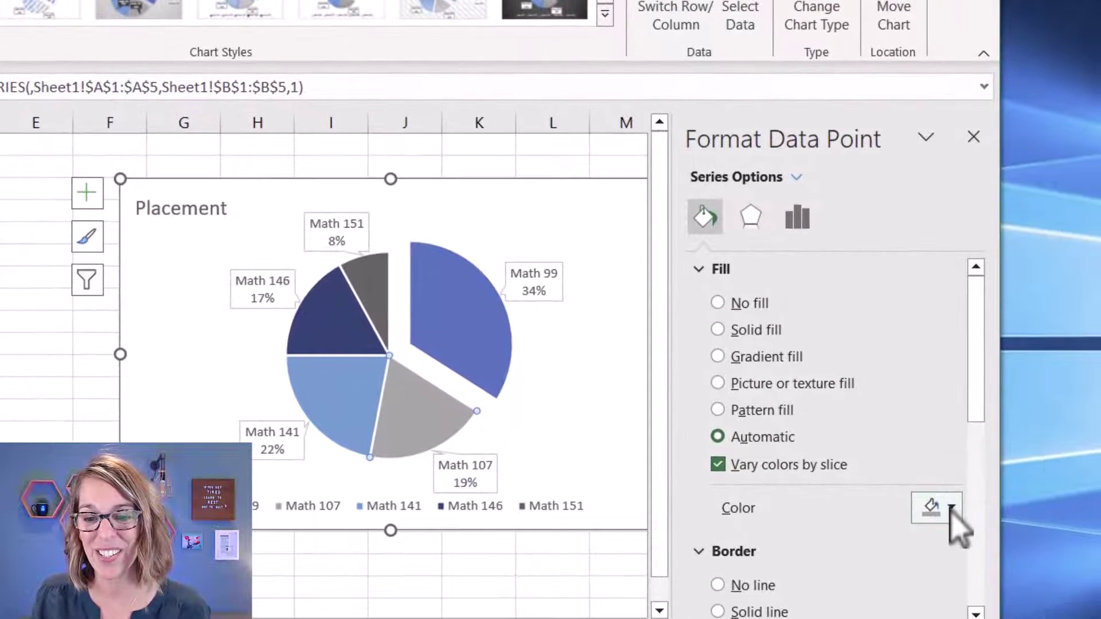
{"action": "left_click", "coordinate": [987, 515]}
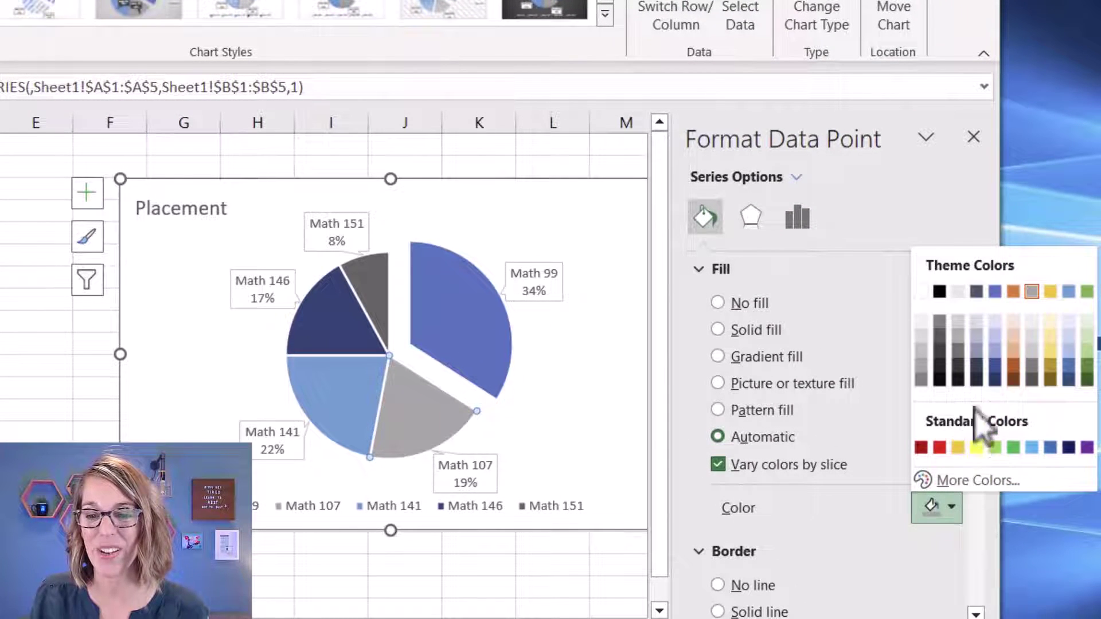
{"action": "left_click", "coordinate": [958, 447]}
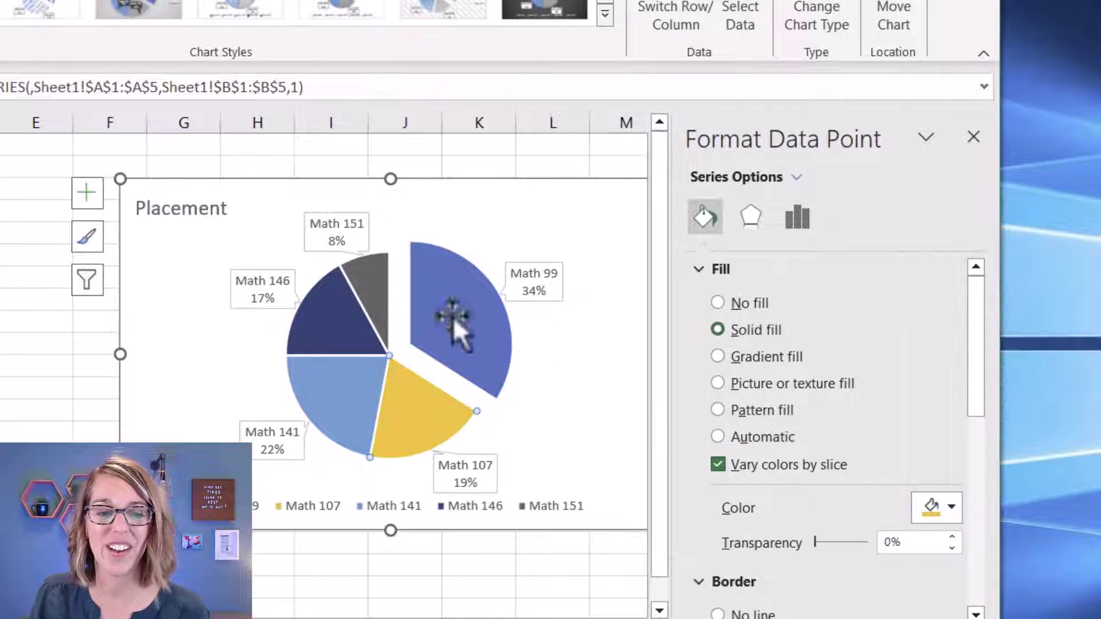
{"action": "left_click", "coordinate": [376, 294]}
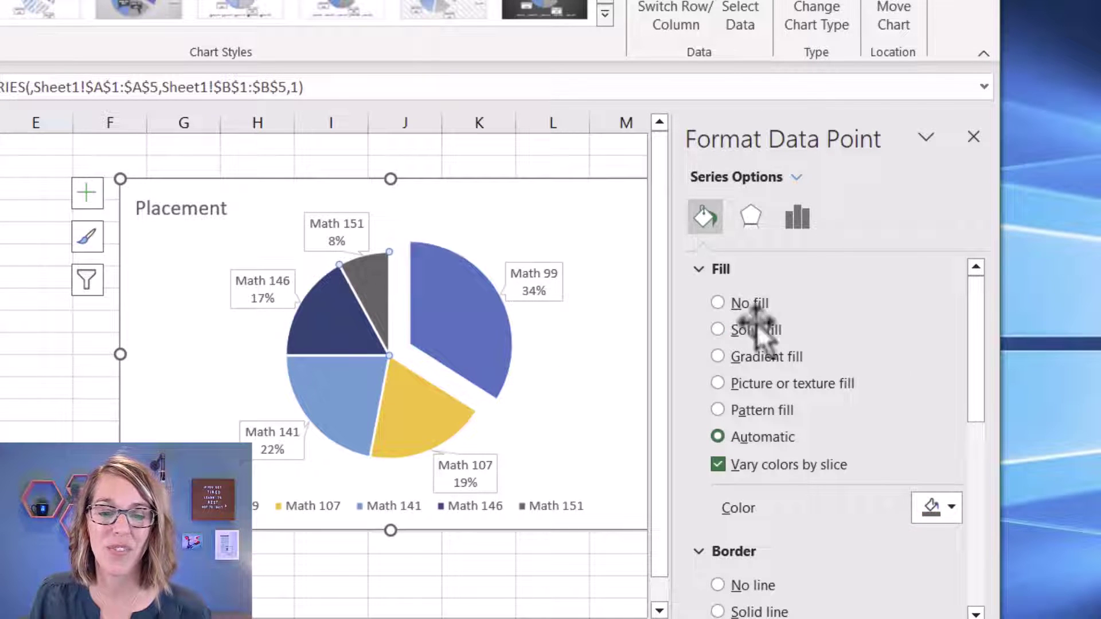
{"action": "left_click", "coordinate": [952, 506]}
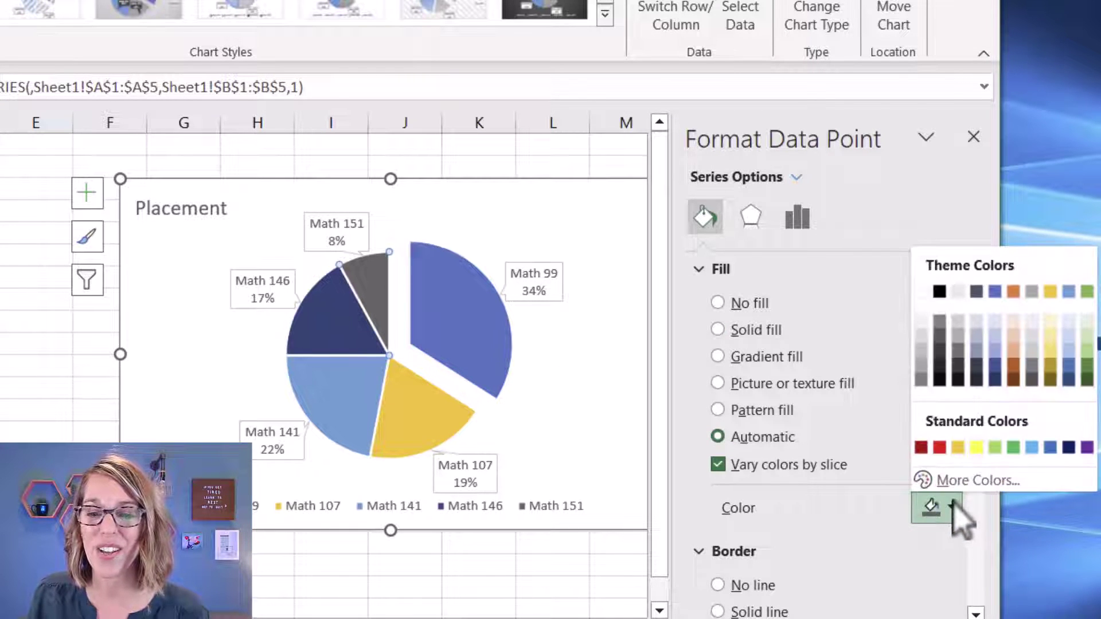
{"action": "left_click", "coordinate": [1085, 360]}
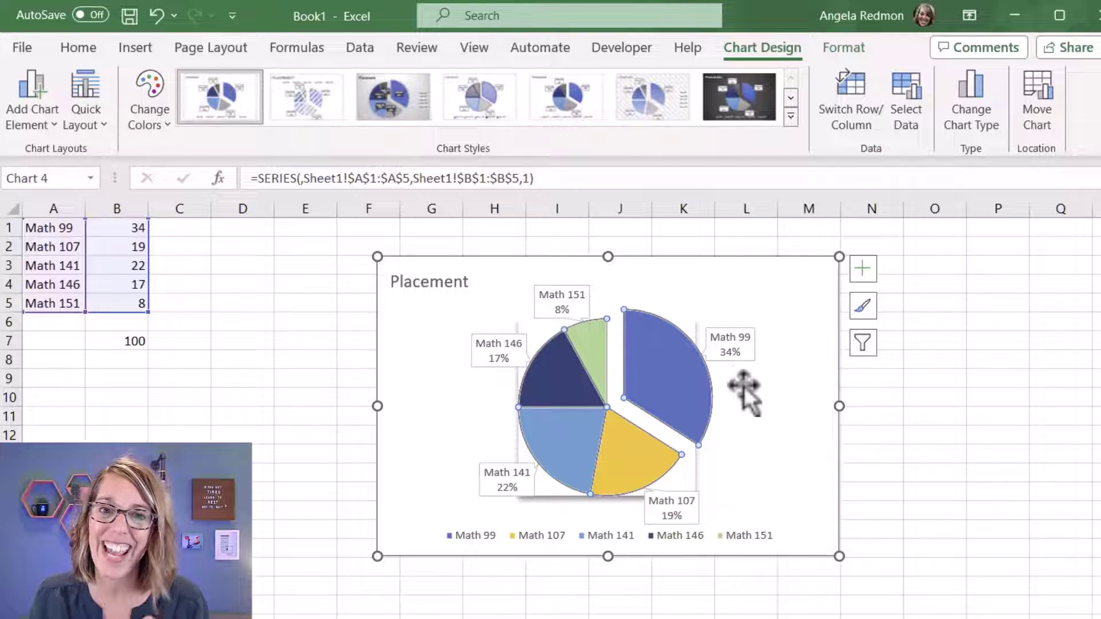
- Open the Math 99 slice's Format Data Point settings and try the Angle of first slice slider
{"action": "double_click", "coordinate": [677, 379]}
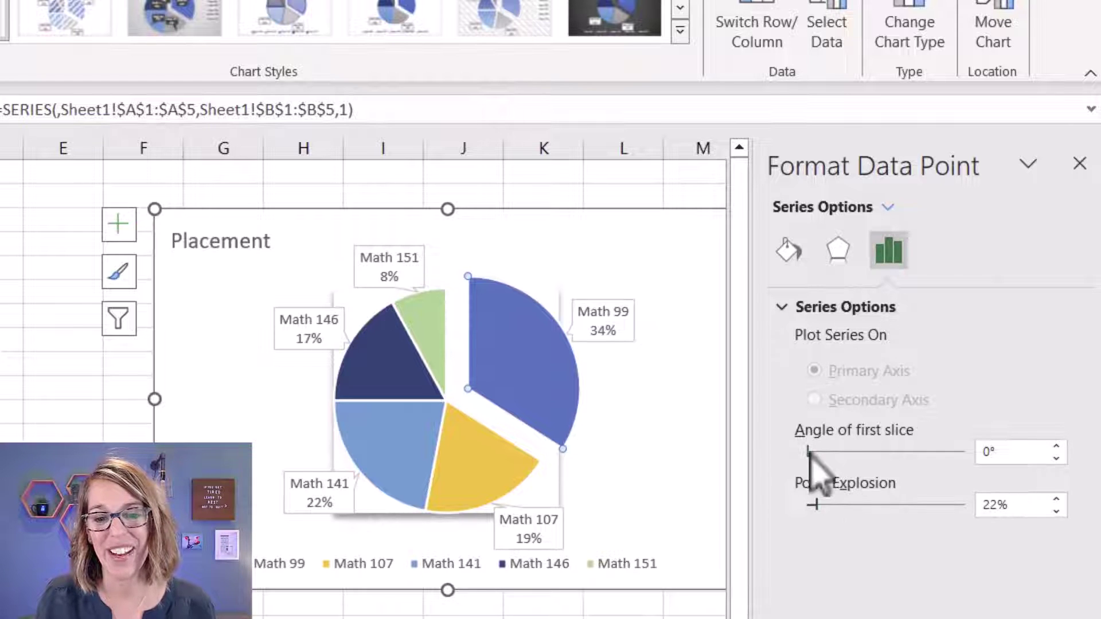
{"action": "left_click_drag", "start_coordinate": [809, 453], "coordinate": [757, 449]}
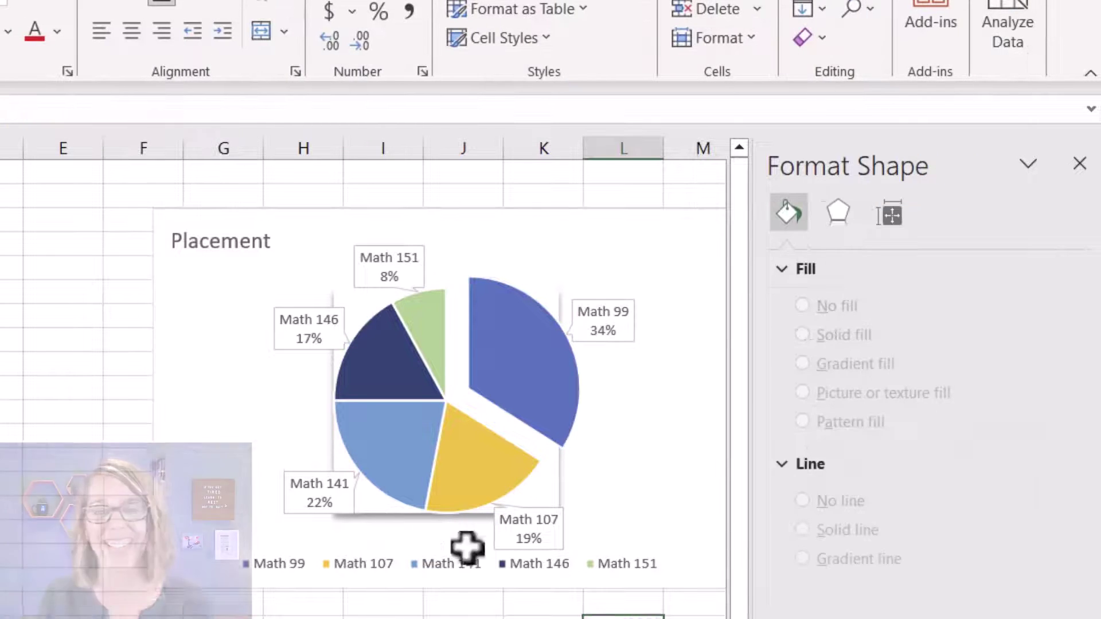